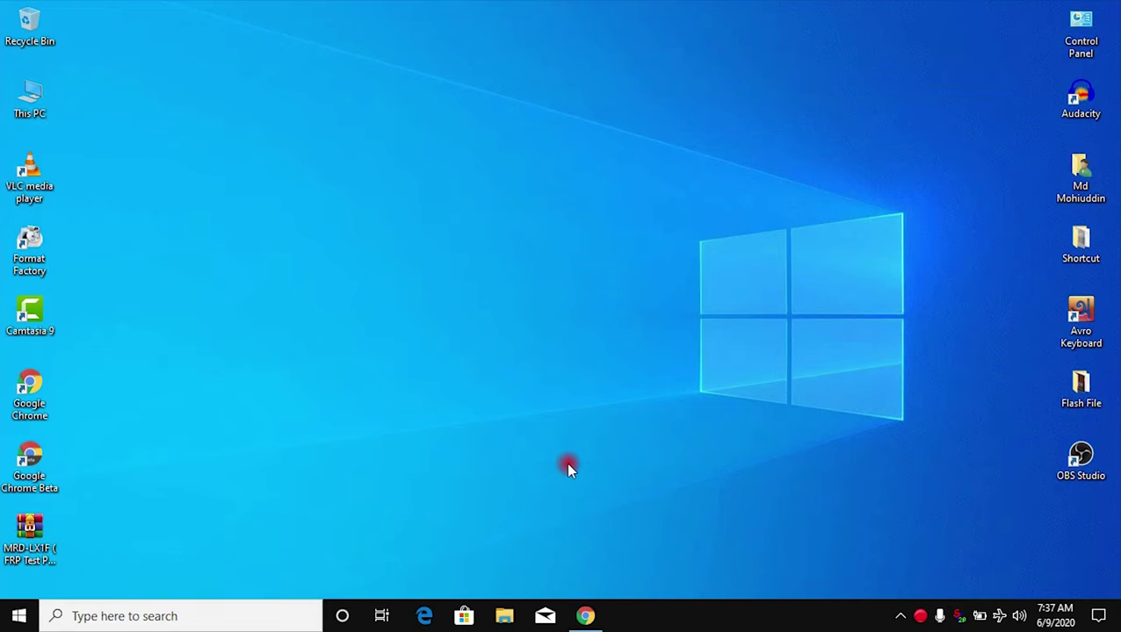
- Search for "windows 10" in Google Chrome and open Microsoft's Windows 10 software download page
left_click(585, 616)
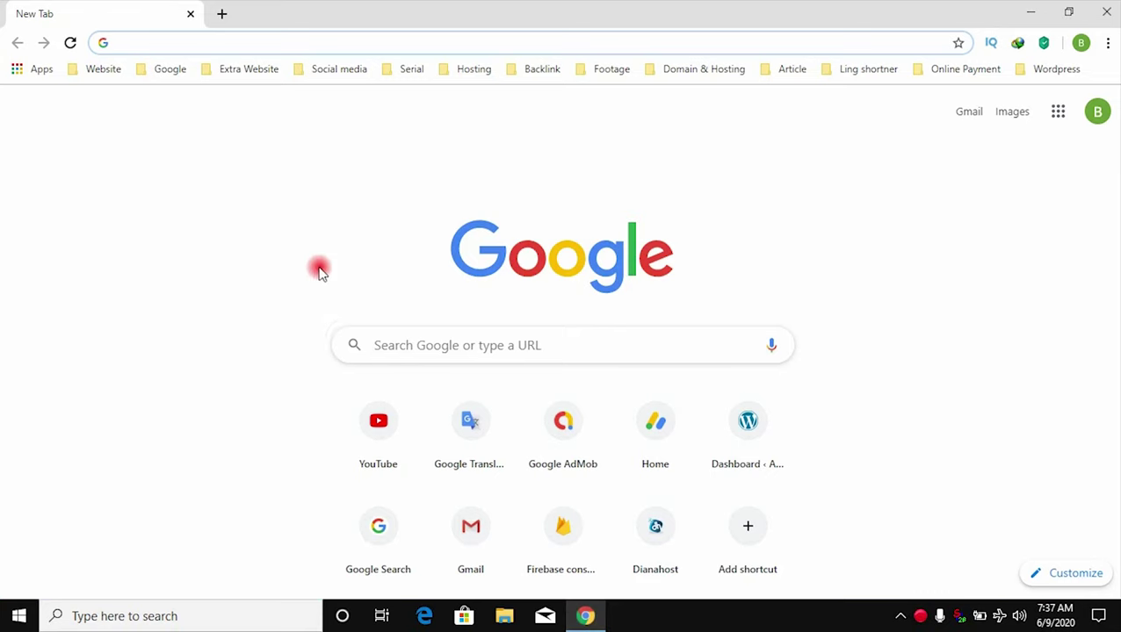
left_click(252, 42)
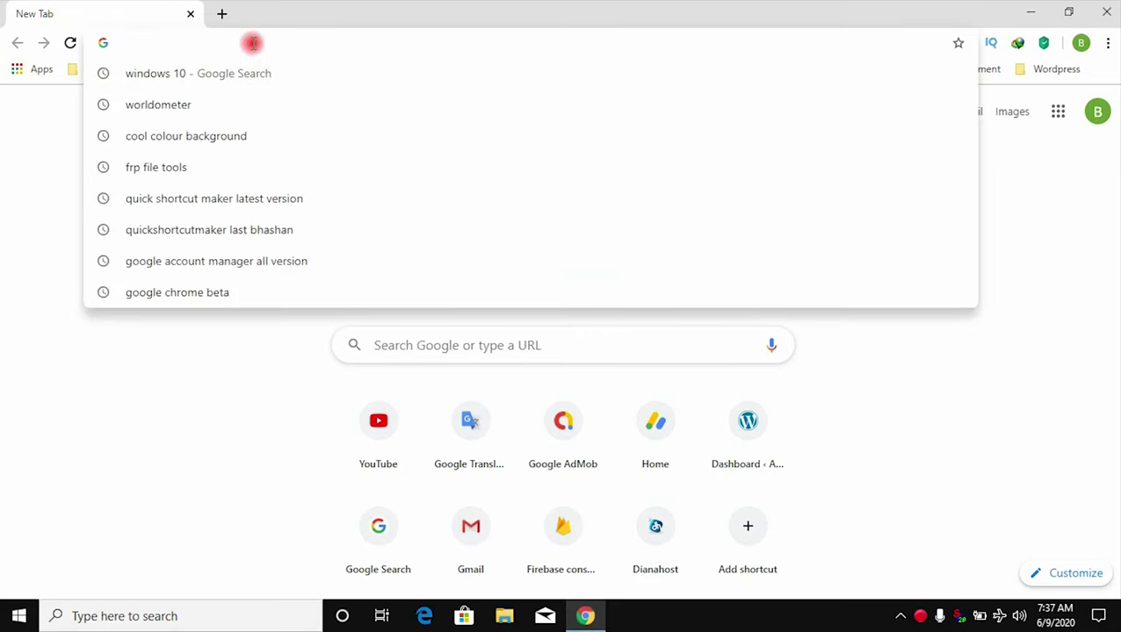
type("win")
key("Right")
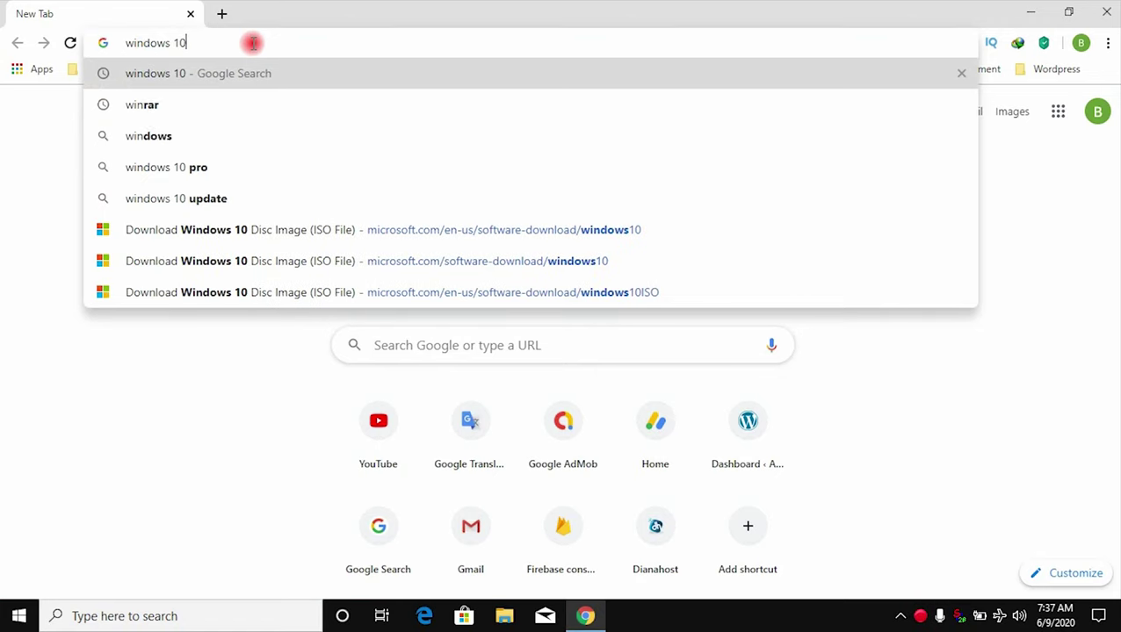
key("Return")
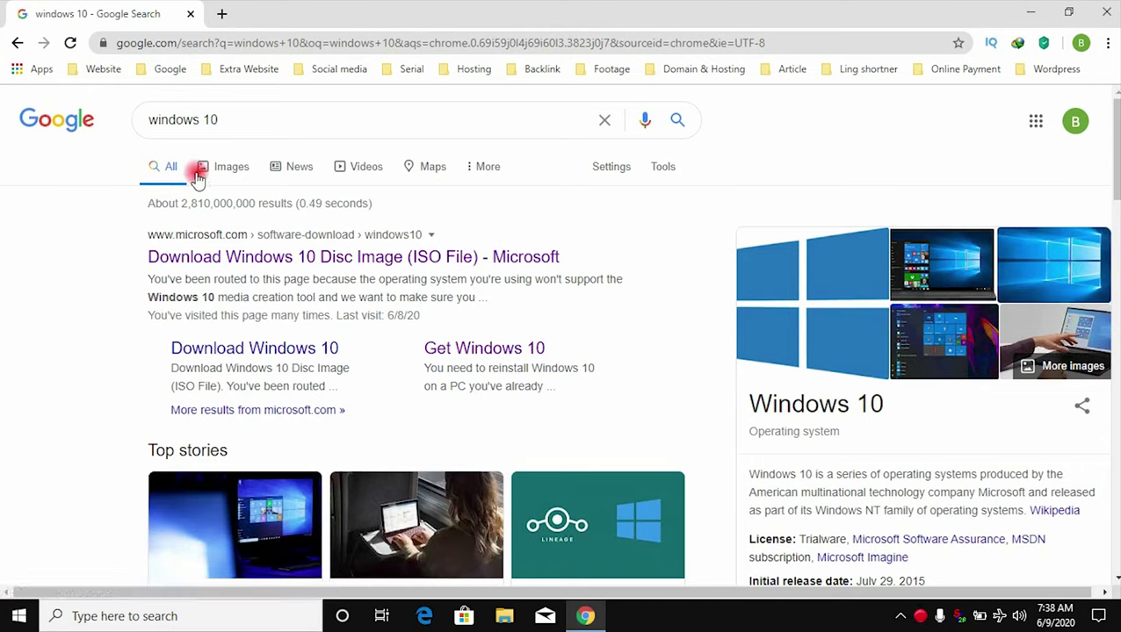
left_click(341, 260)
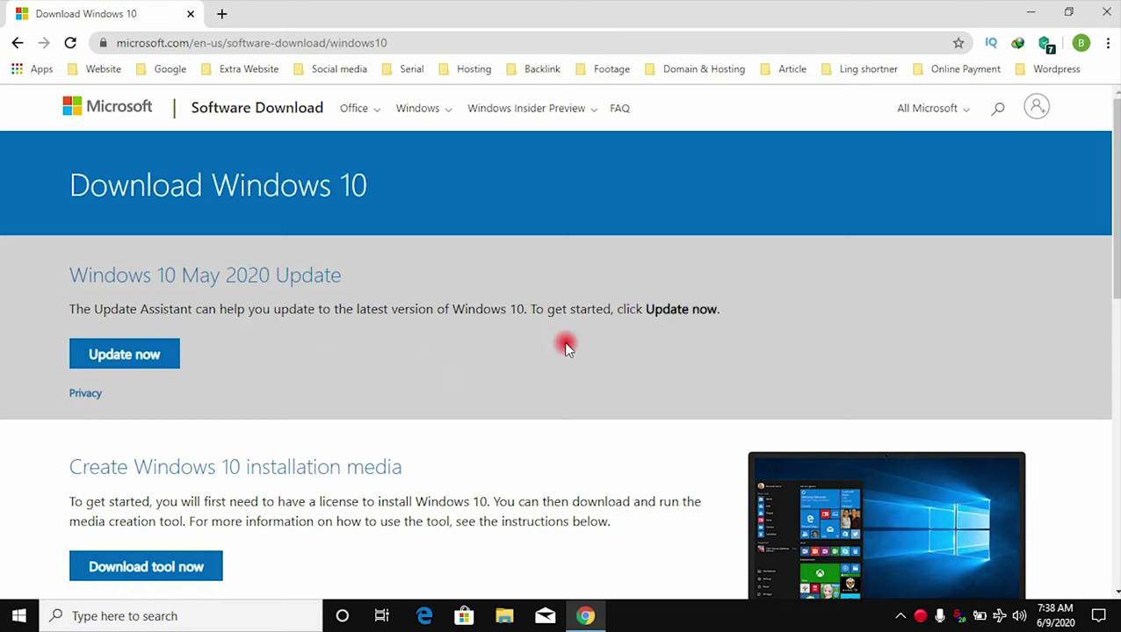
- Reload the download page with Developer tools' device emulation enabled to reach the ISO page, and close Developer tools
left_click(1106, 45)
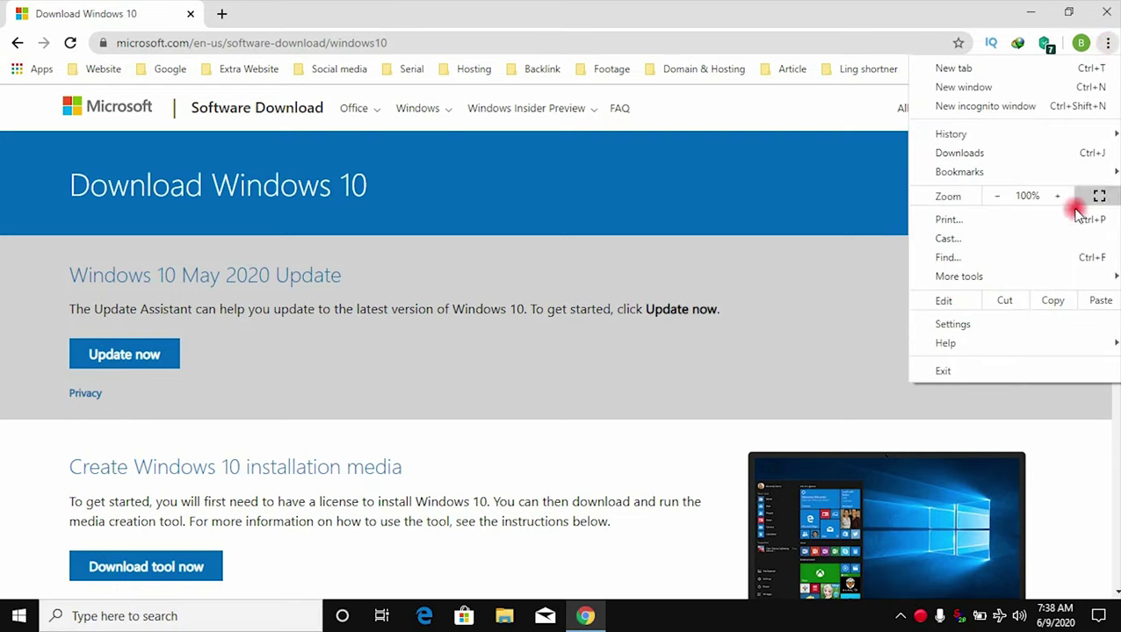
mouse_move(1002, 273)
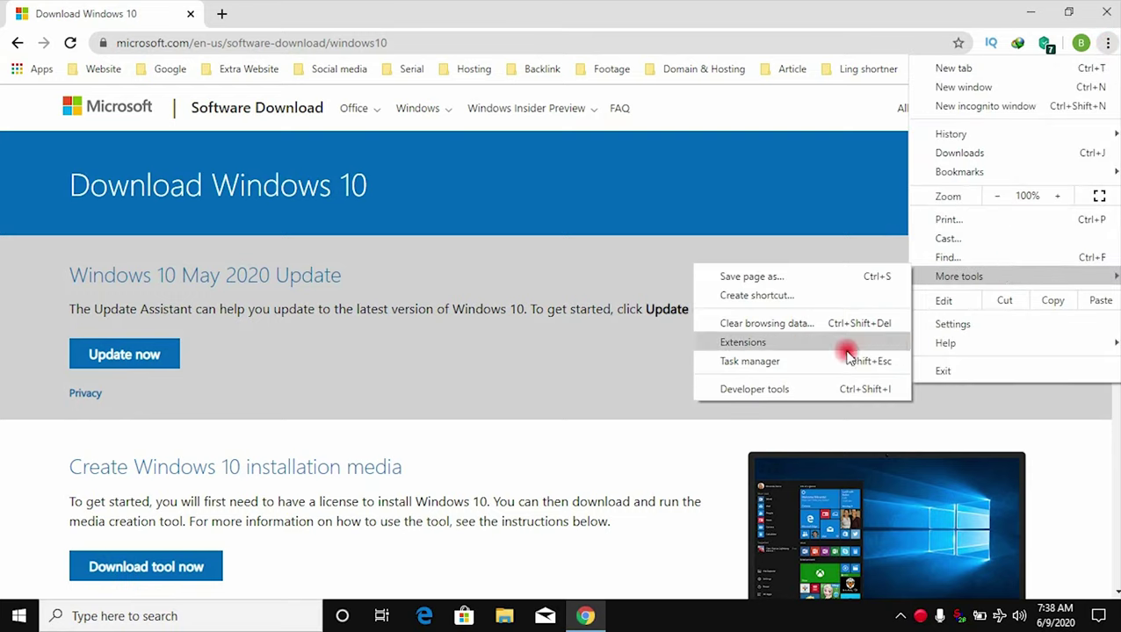
left_click(803, 389)
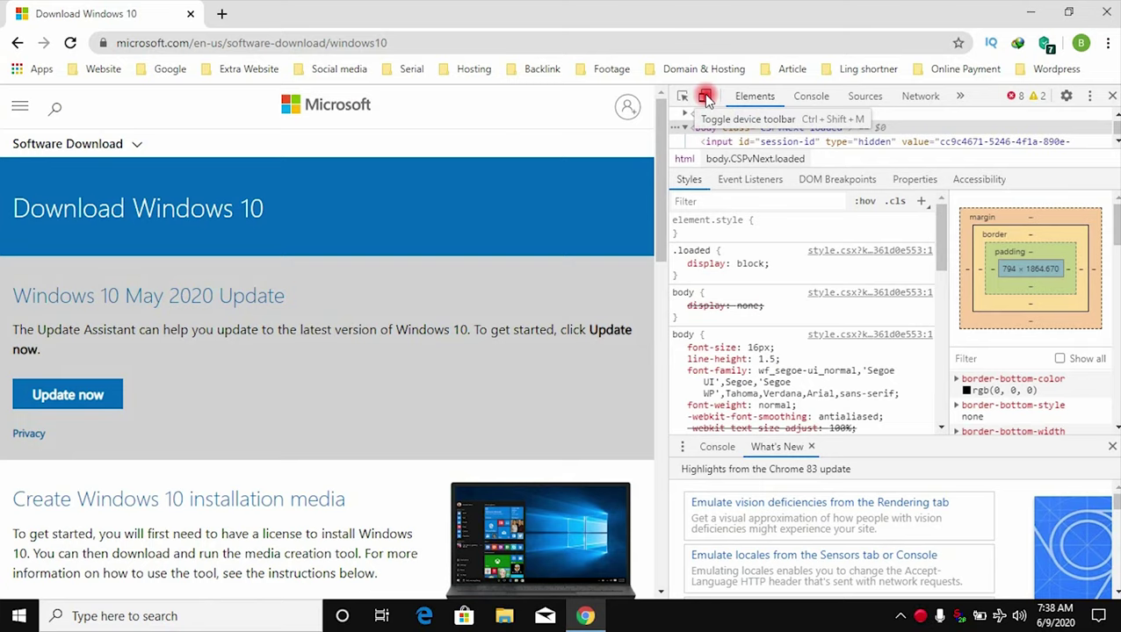
left_click(706, 98)
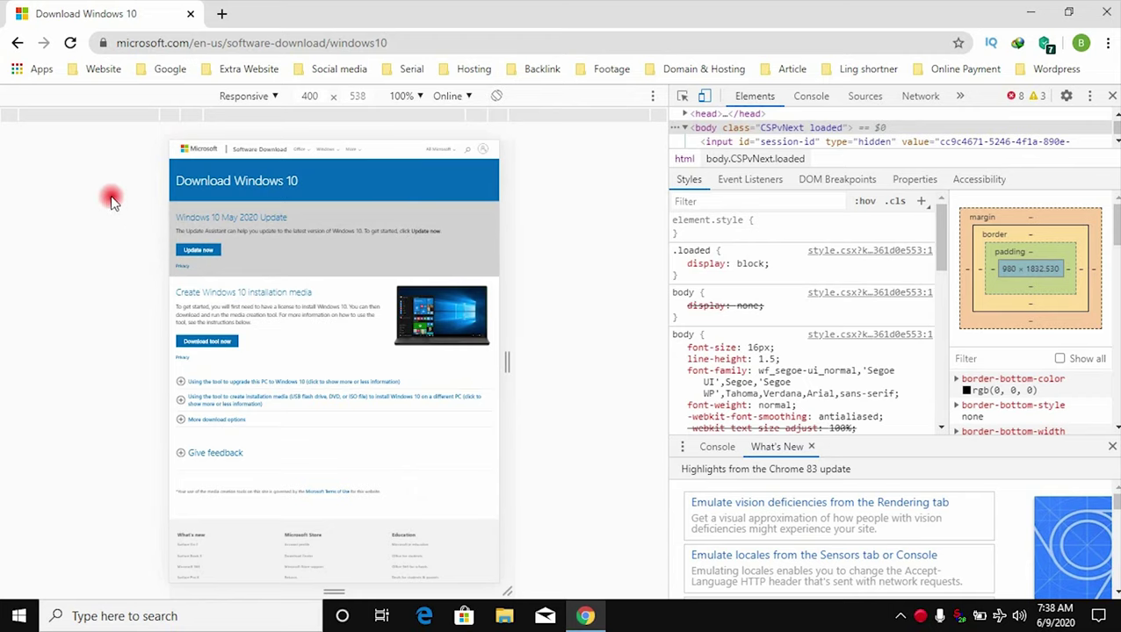
left_click(71, 44)
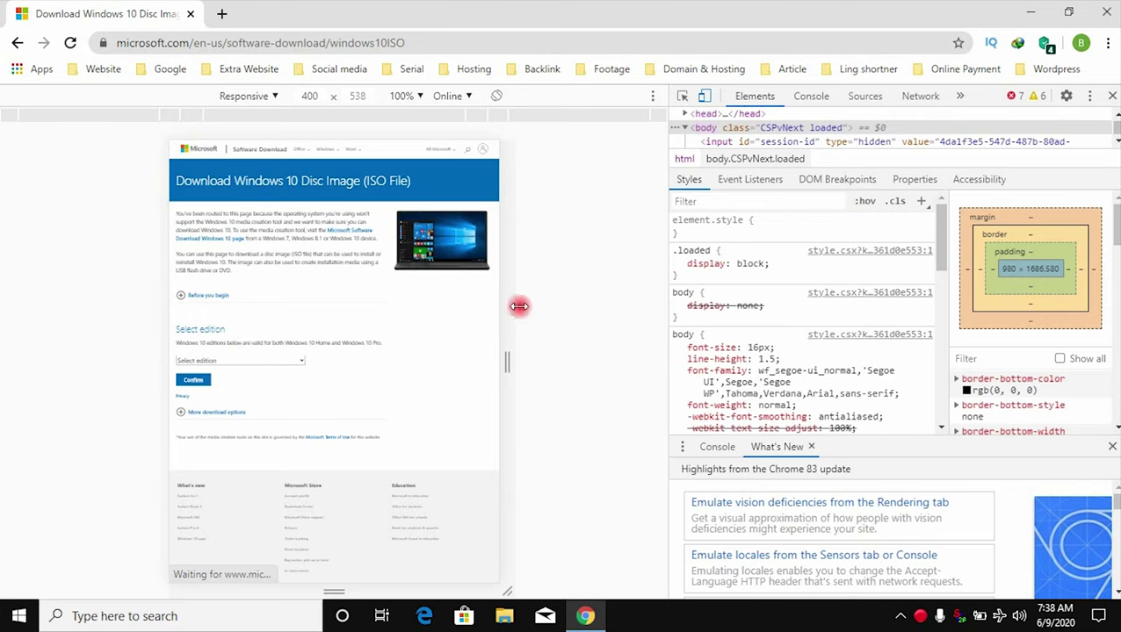
left_click(705, 97)
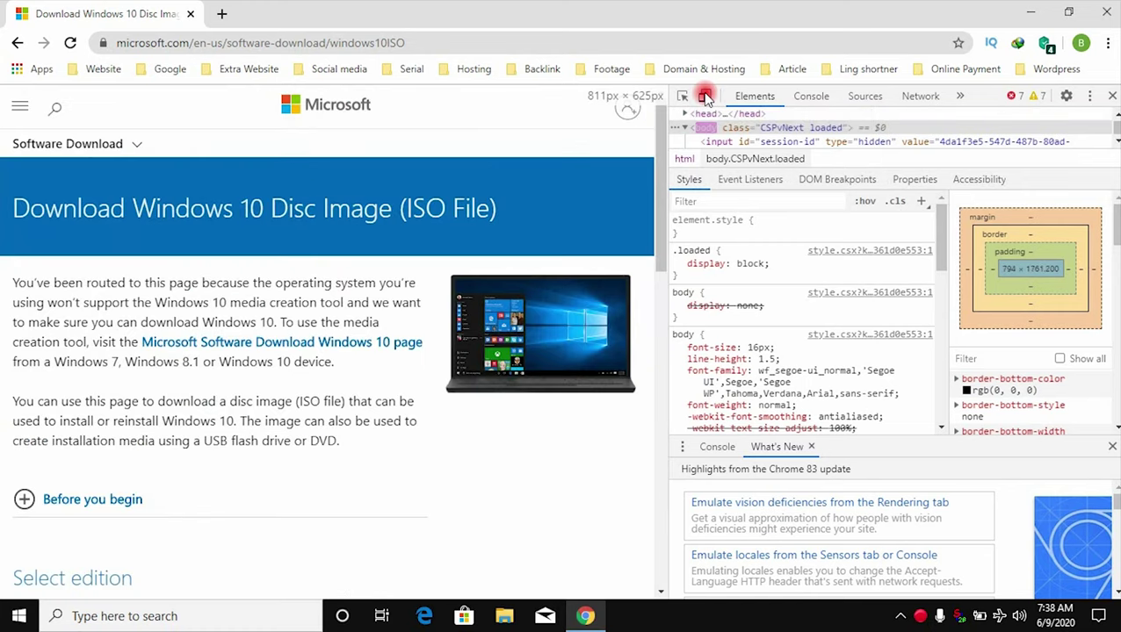
left_click(1112, 98)
- Select Windows 10 under the May 2020 Update as the edition and confirm it
scroll(1115, 197, "down", 2)
left_click_drag(1115, 198, 1113, 284)
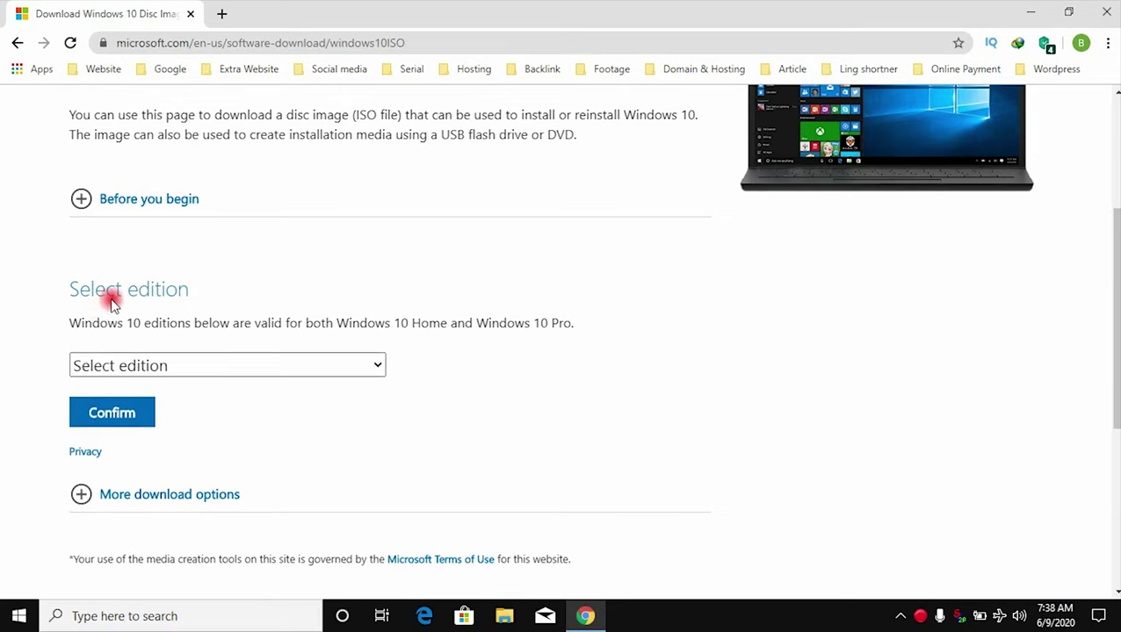
left_click(247, 366)
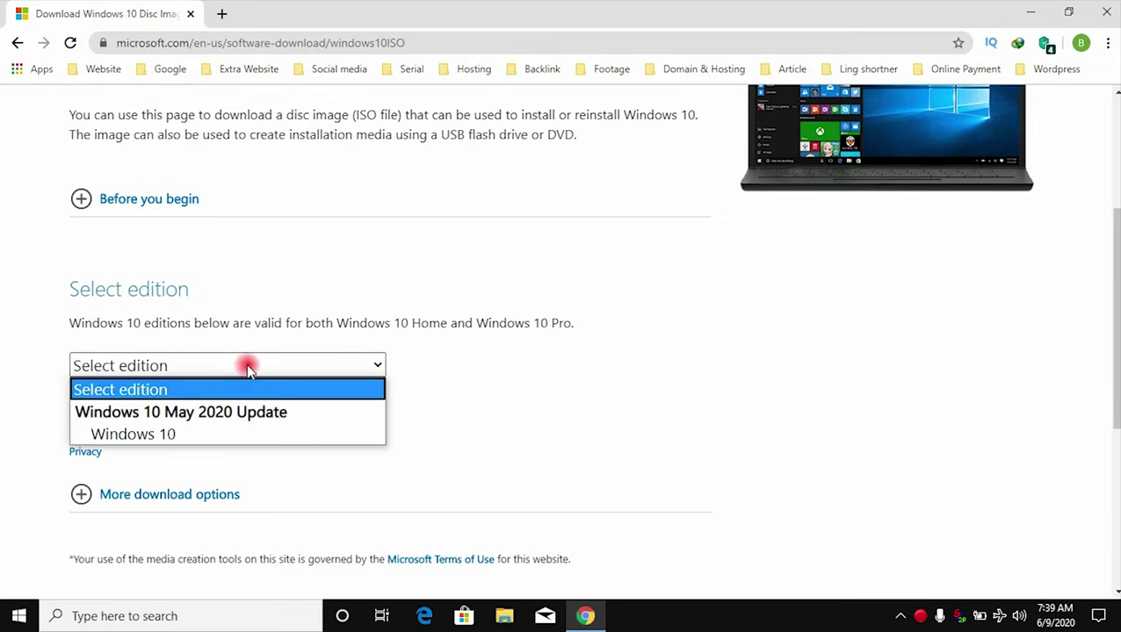
left_click(210, 436)
left_click(133, 427)
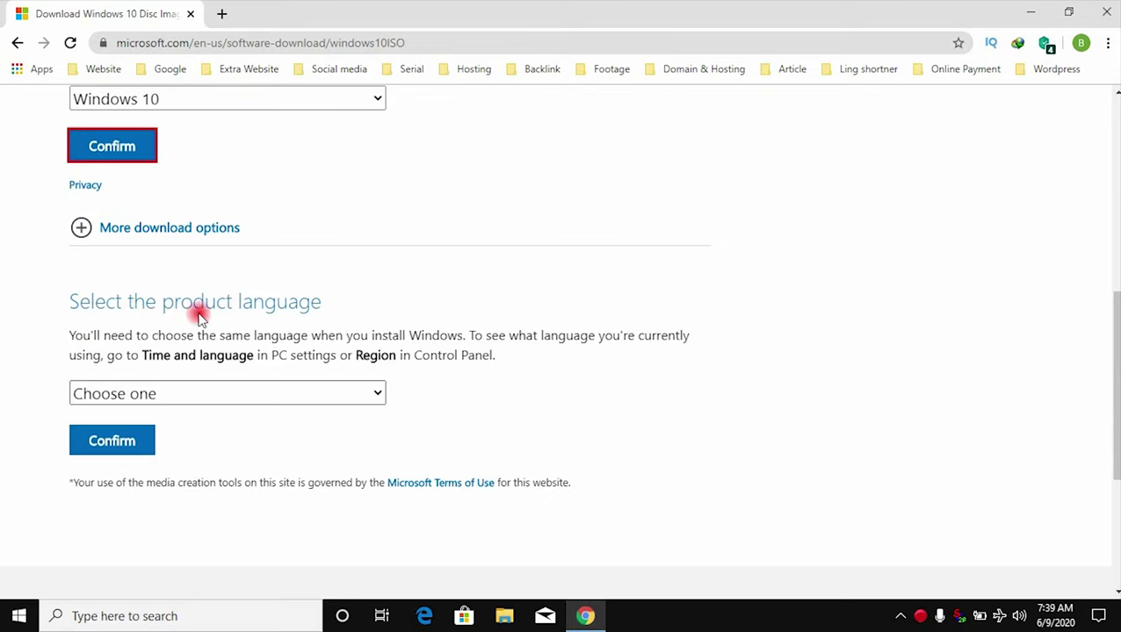
- Choose English as the product language and confirm it
left_click(290, 396)
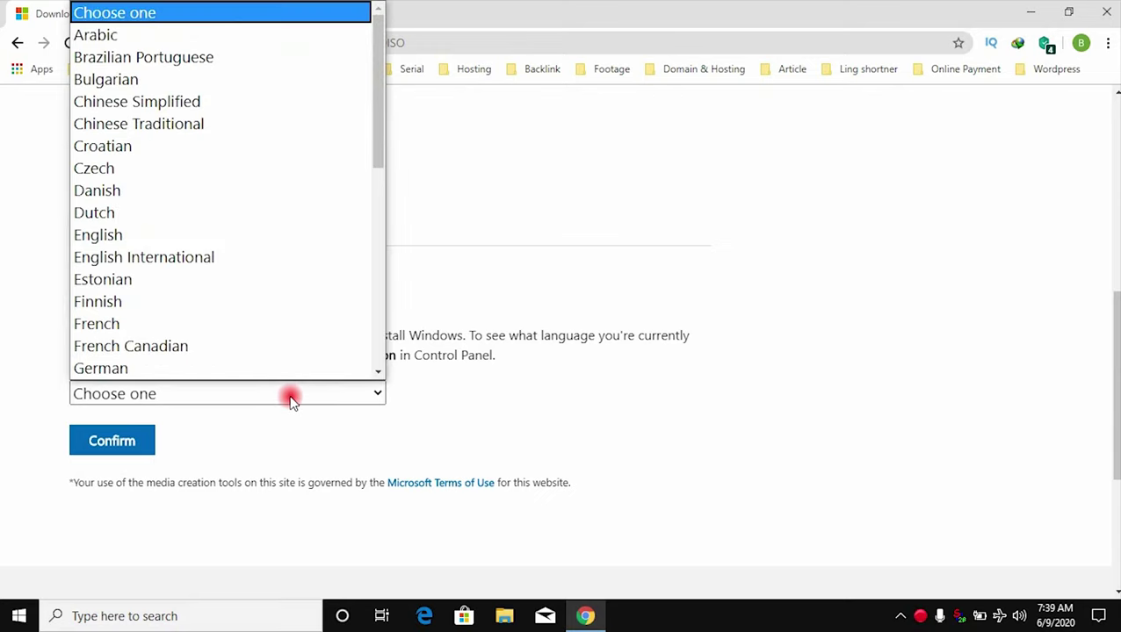
left_click(275, 240)
left_click(132, 443)
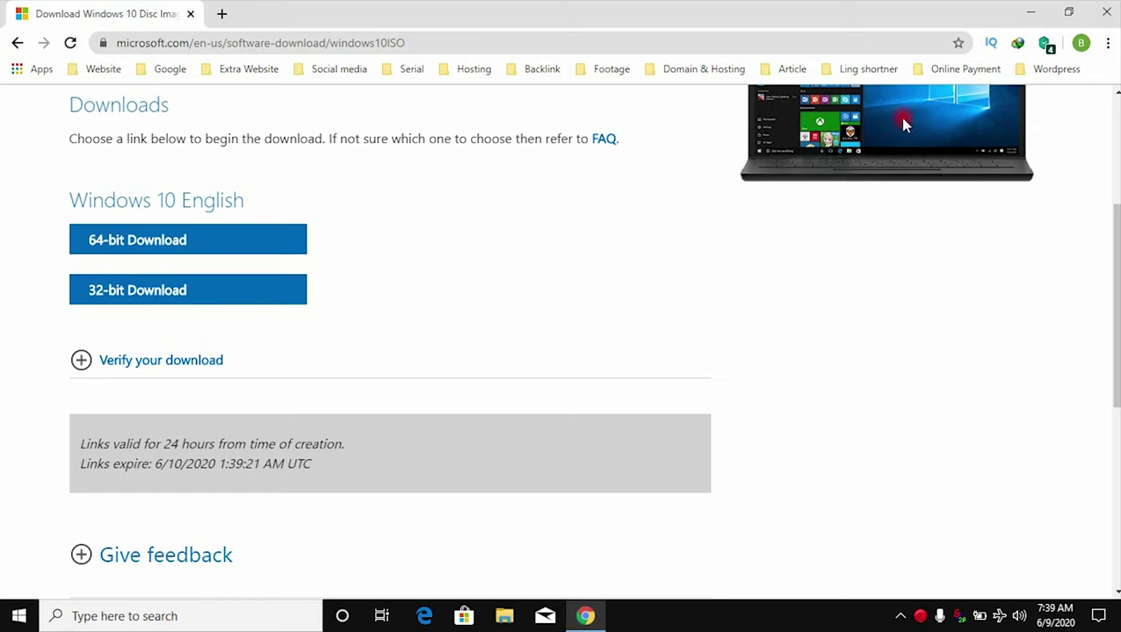
- Check in the properties of This PC whether the system type is 32-bit or 64-bit
left_click(1030, 13)
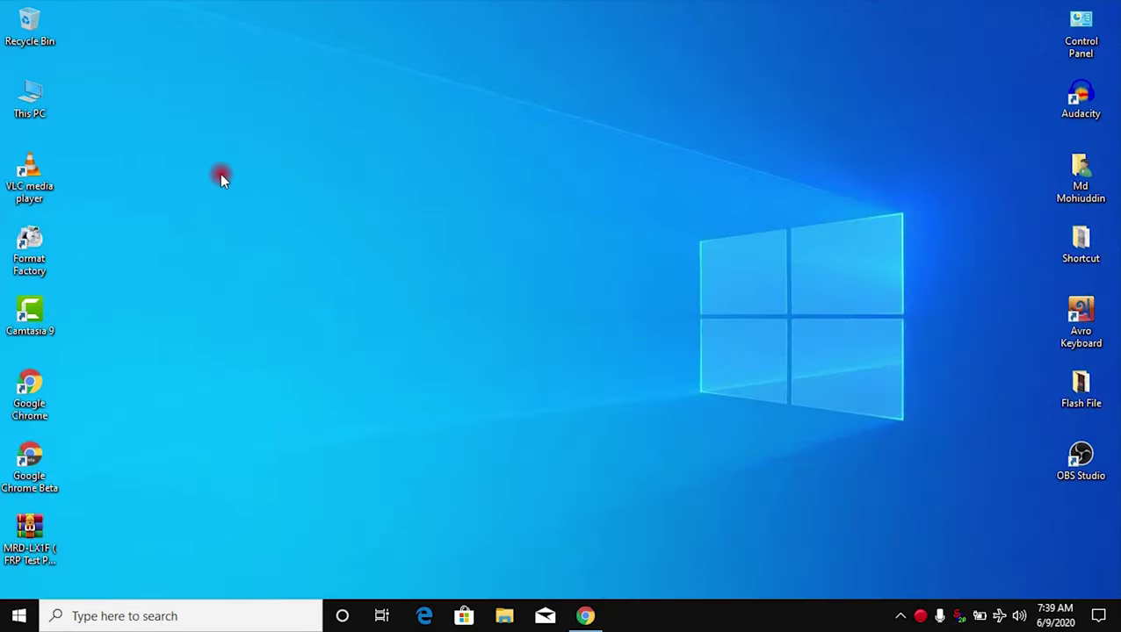
right_click(29, 107)
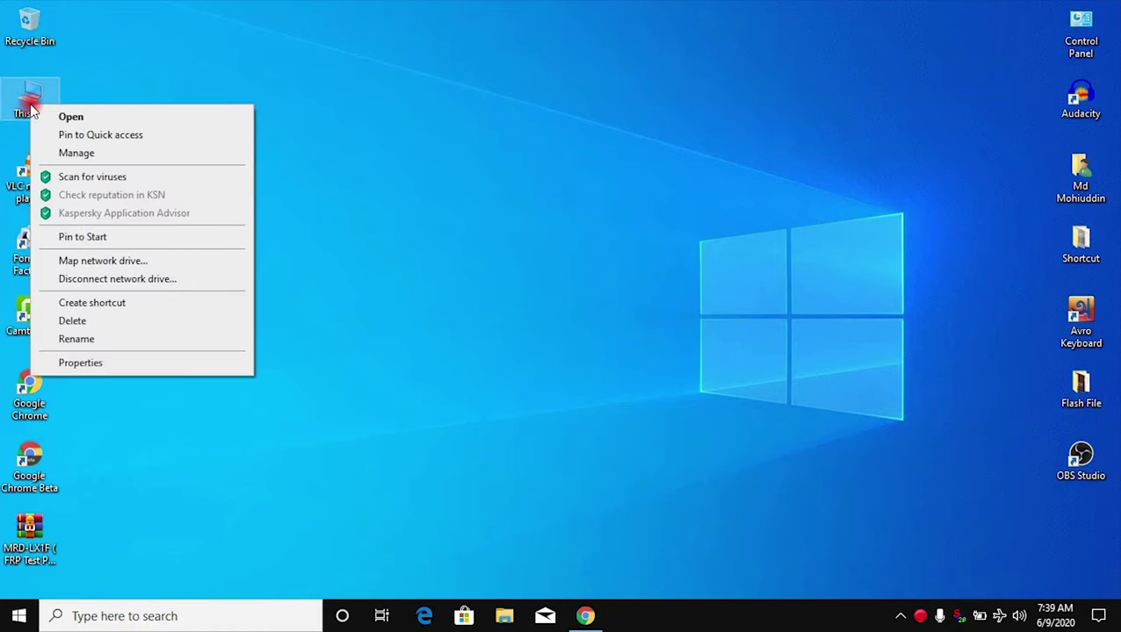
left_click(108, 369)
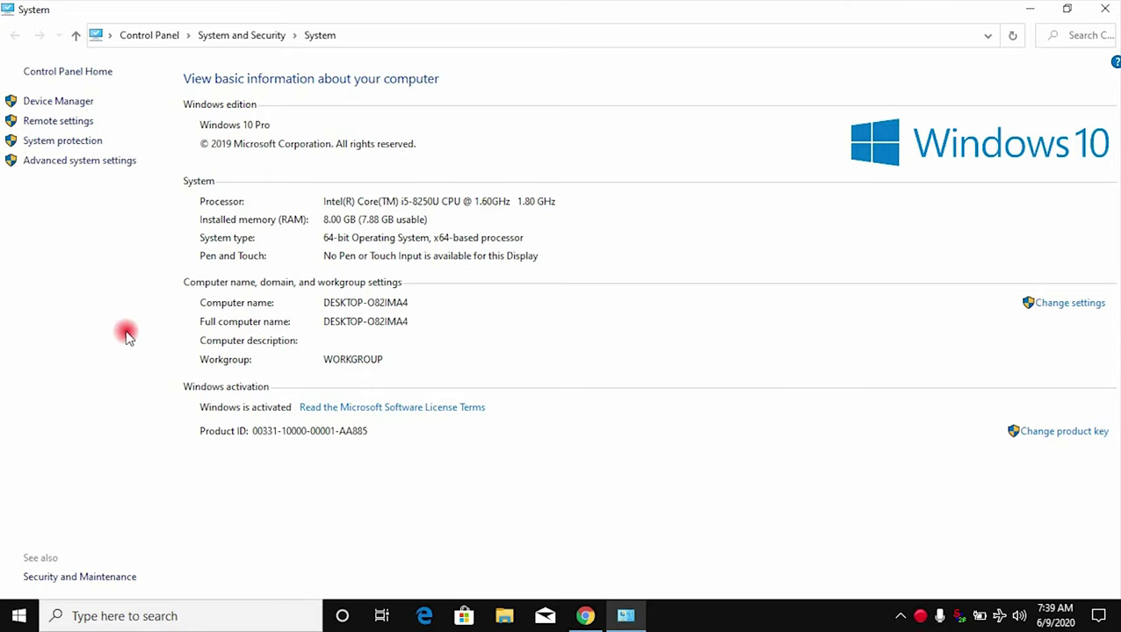
left_click(1107, 12)
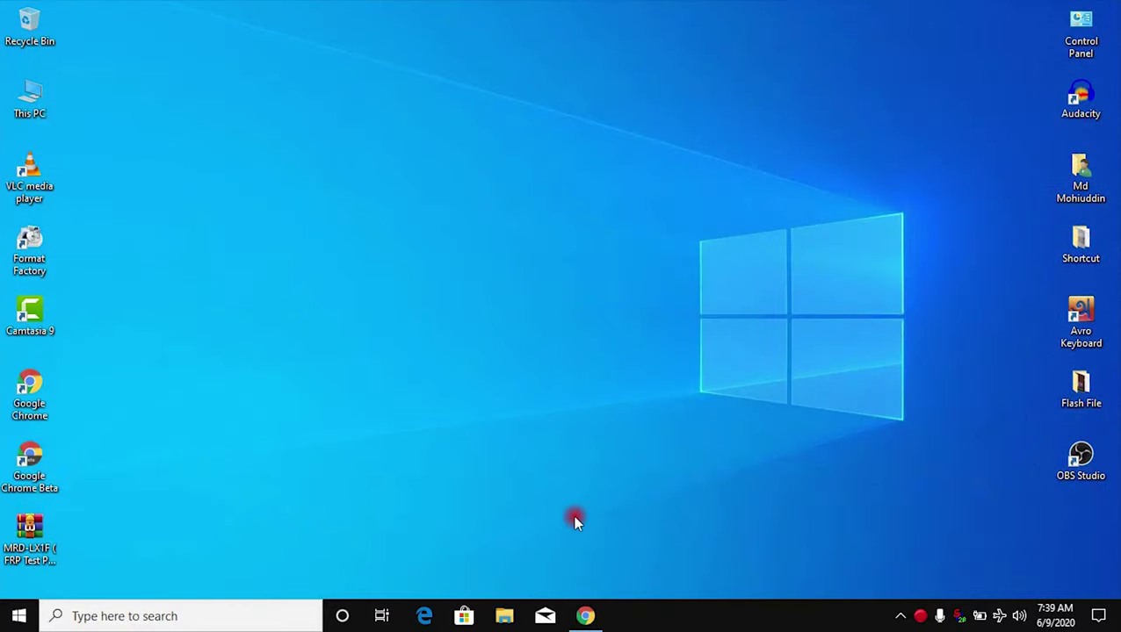
- Try downloading the 64-bit Windows 10 English ISO, cancel the transfer and close the browser
left_click(585, 616)
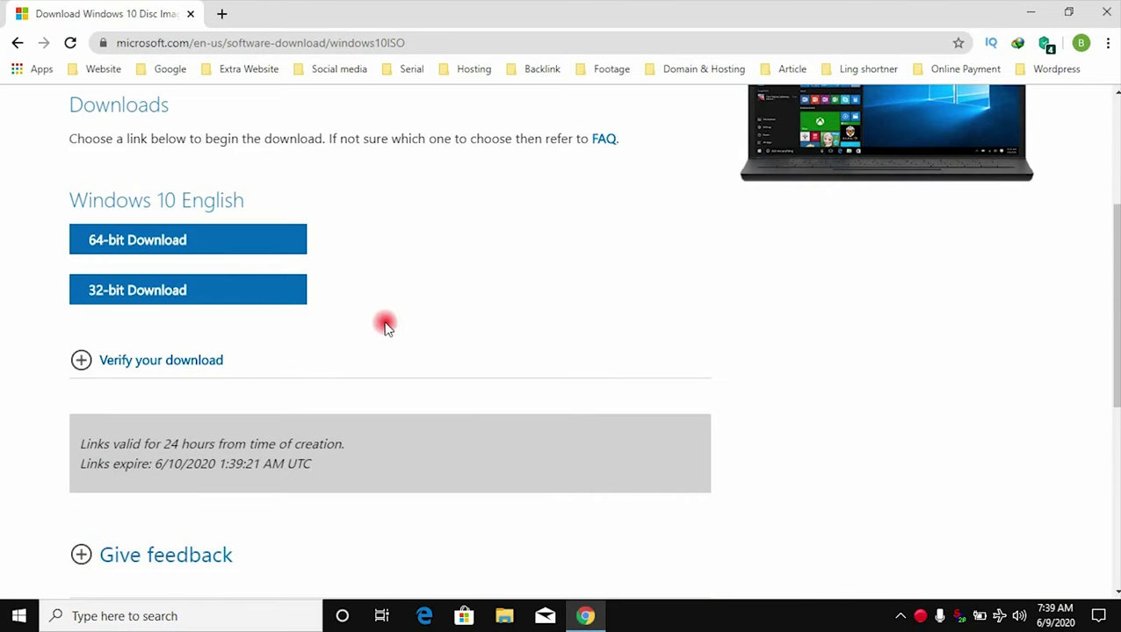
left_click(201, 249)
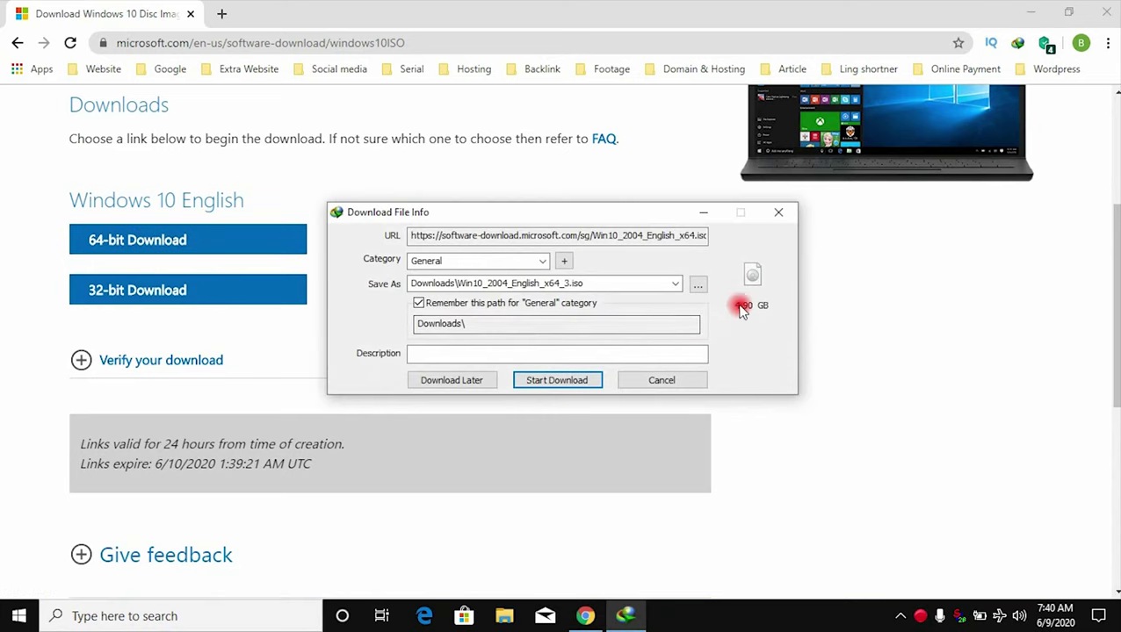
left_click(554, 383)
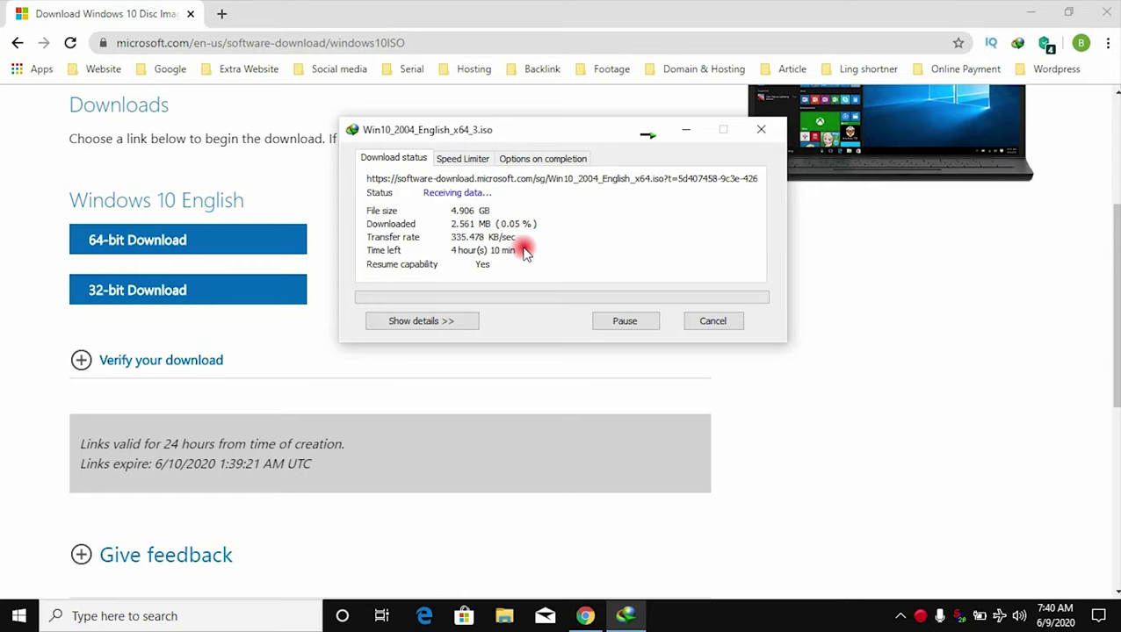
left_click(703, 320)
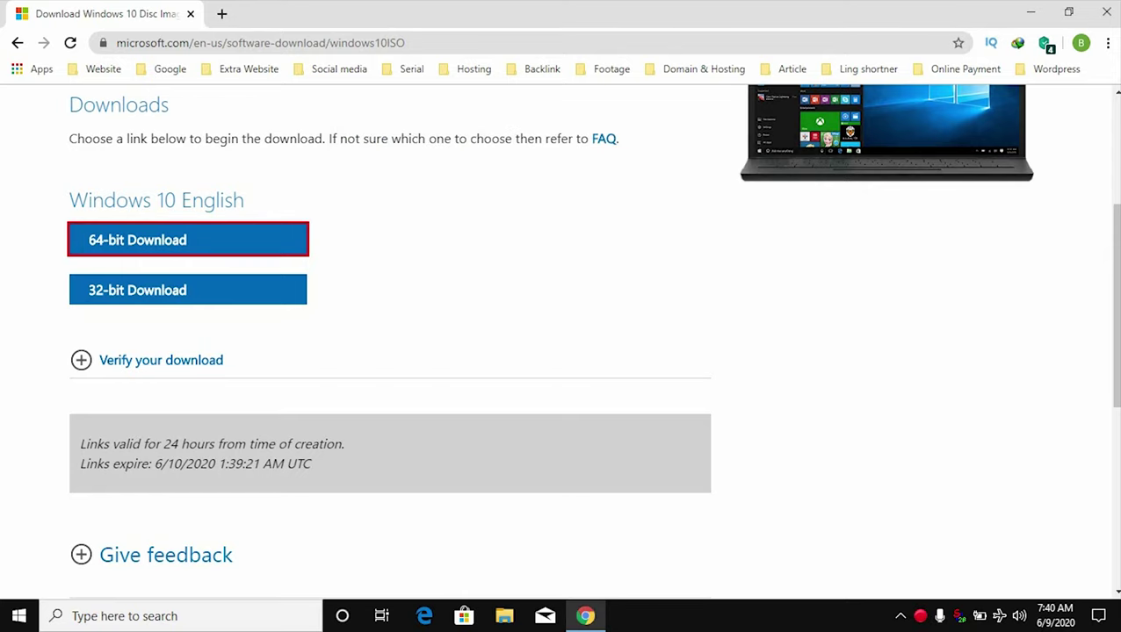
left_click(1106, 12)
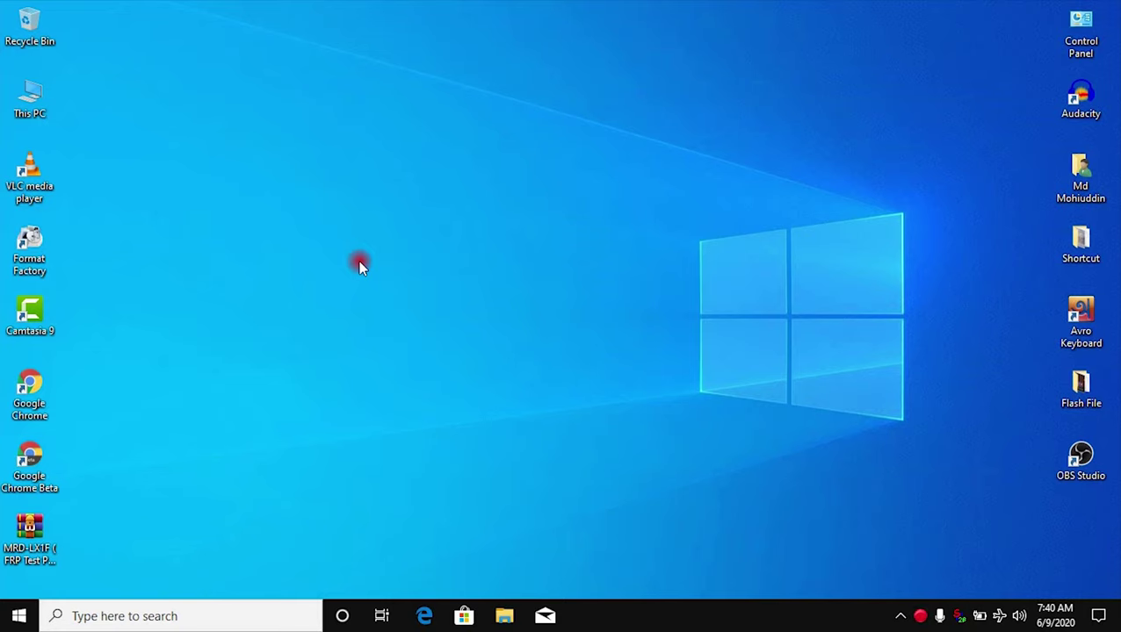
- Mount the Win10_2004_English ISO file stored on the LOKAL SOVE (F:) drive
double_click(29, 99)
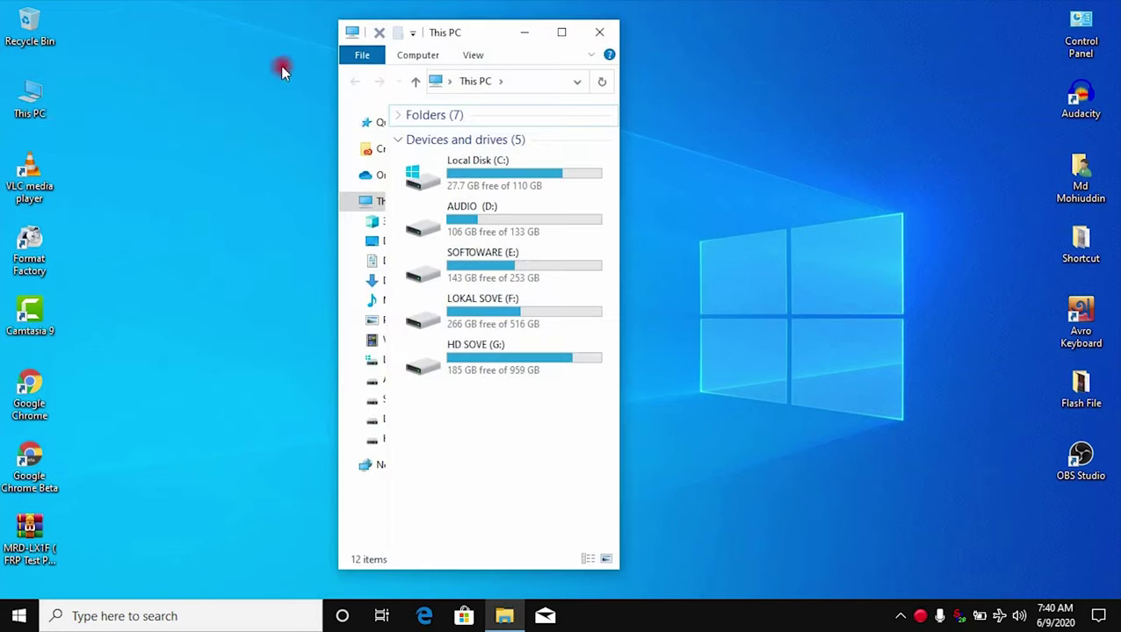
left_click_drag(463, 38, 213, 44)
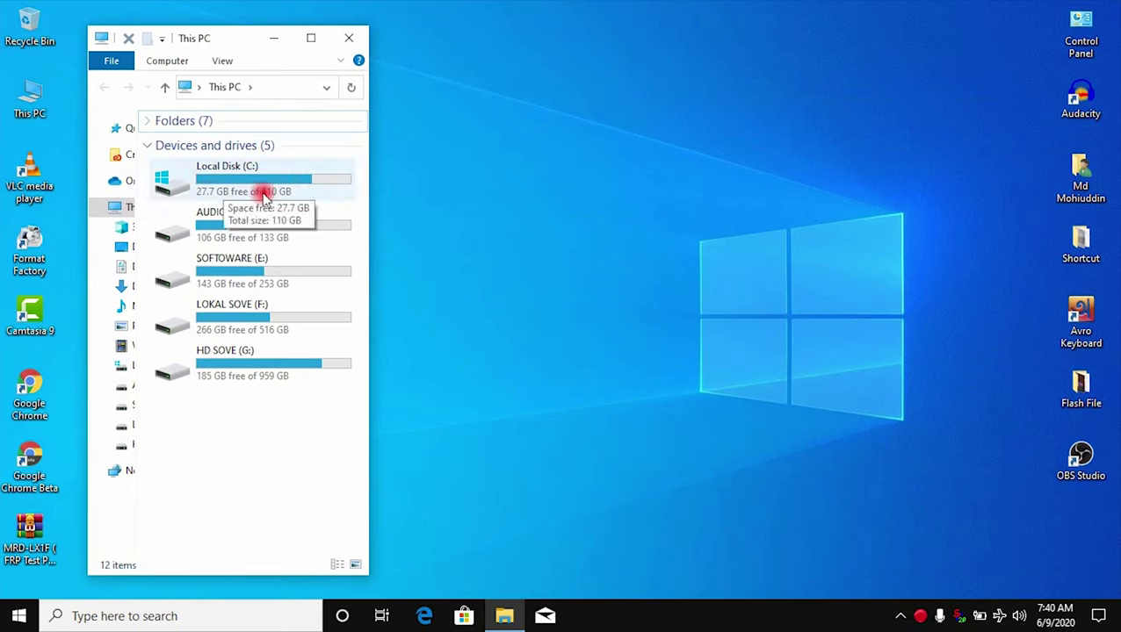
double_click(238, 318)
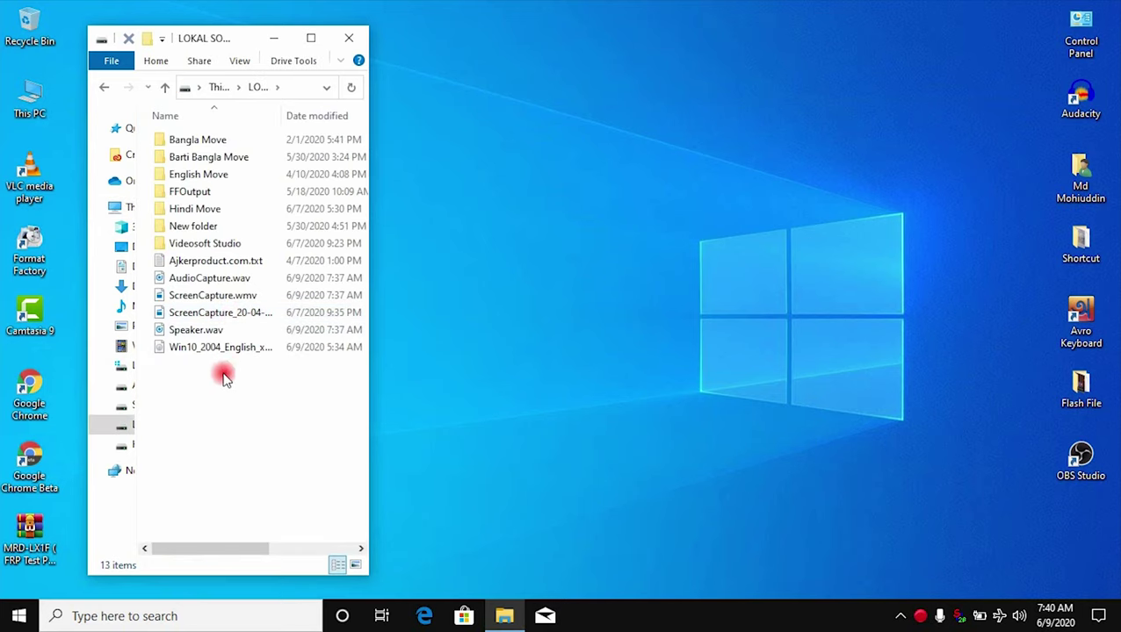
left_click(251, 349)
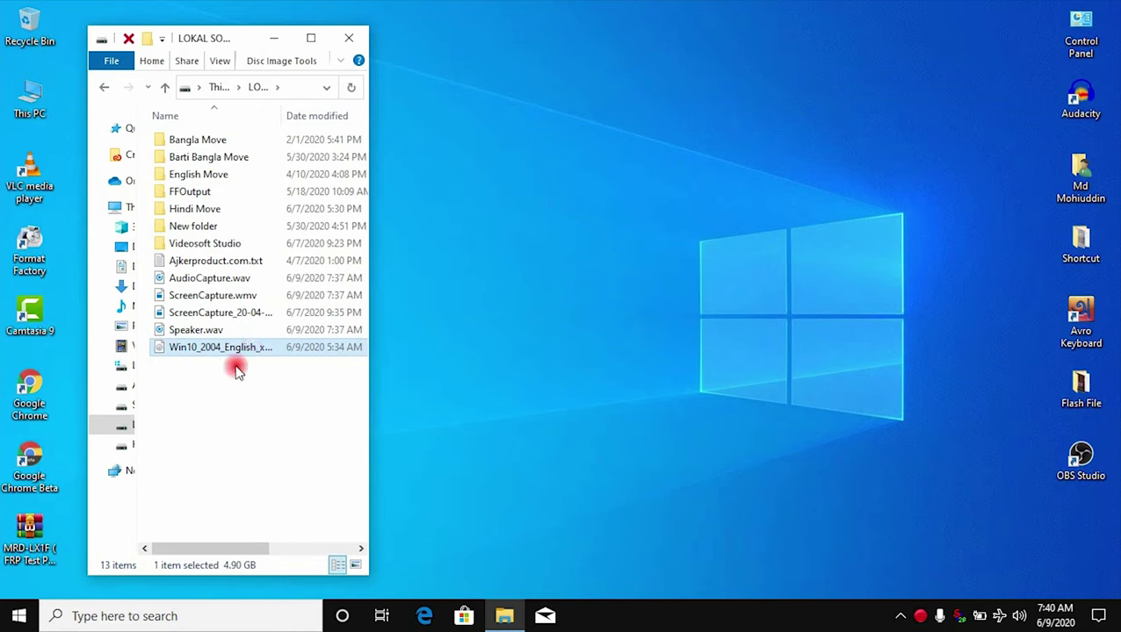
double_click(230, 349)
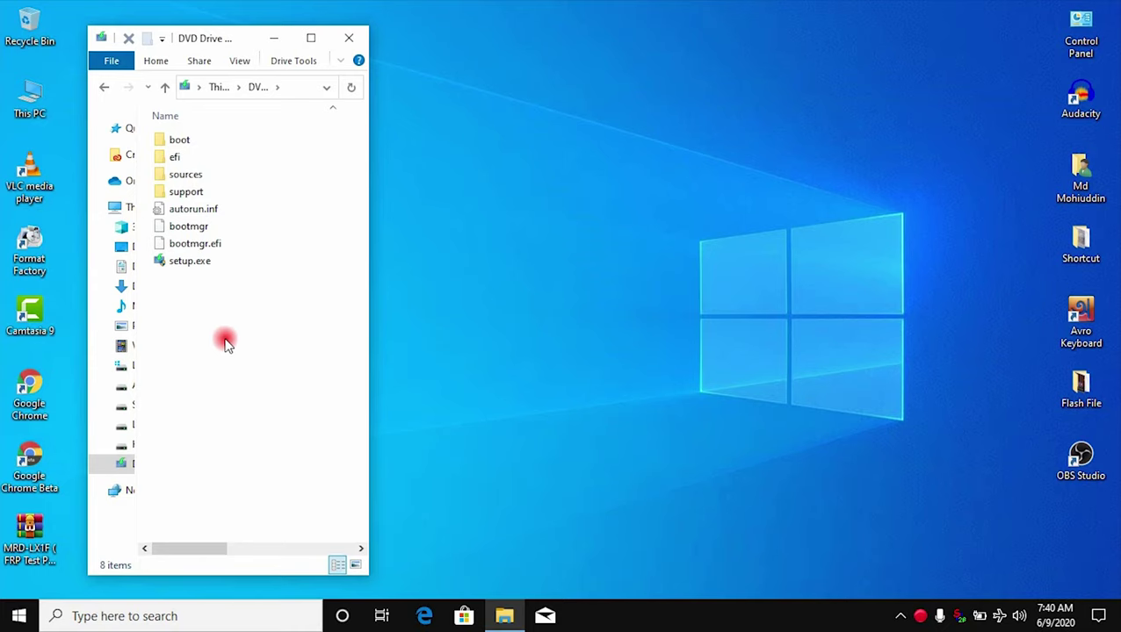
- Run setup.exe from the mounted disc image and accept the Windows 10 license terms
left_click(209, 265)
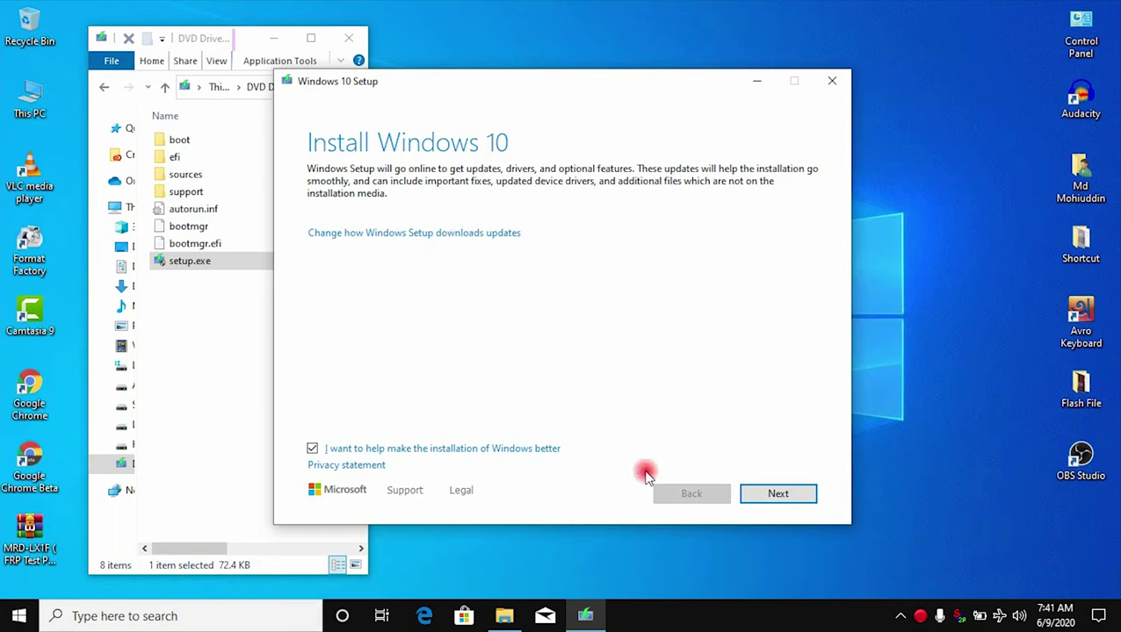
left_click(758, 494)
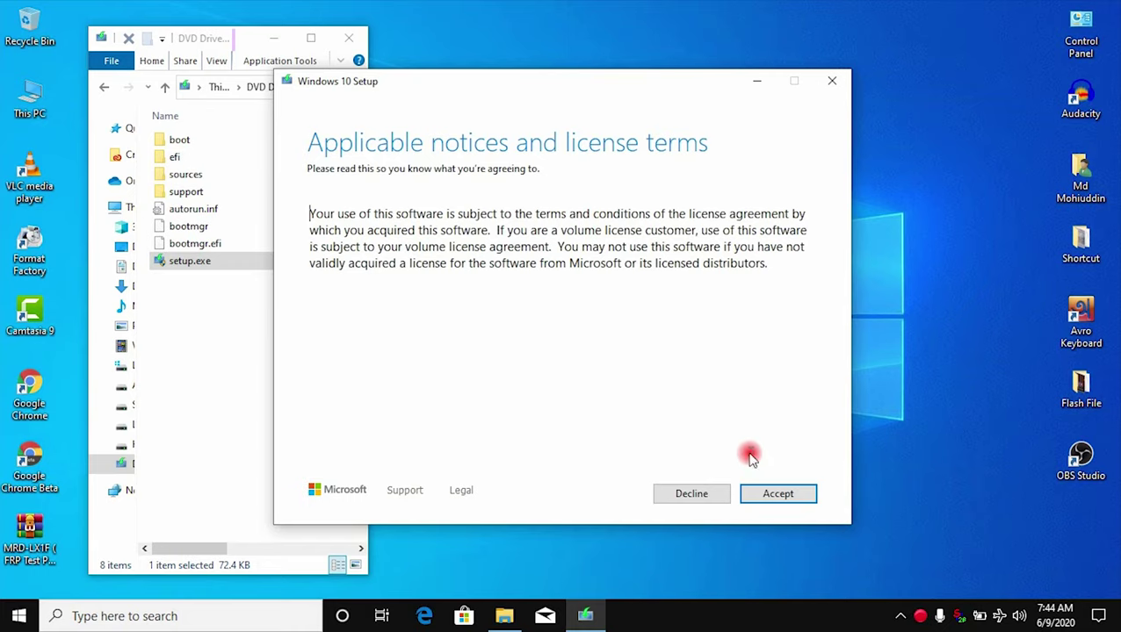
left_click(760, 494)
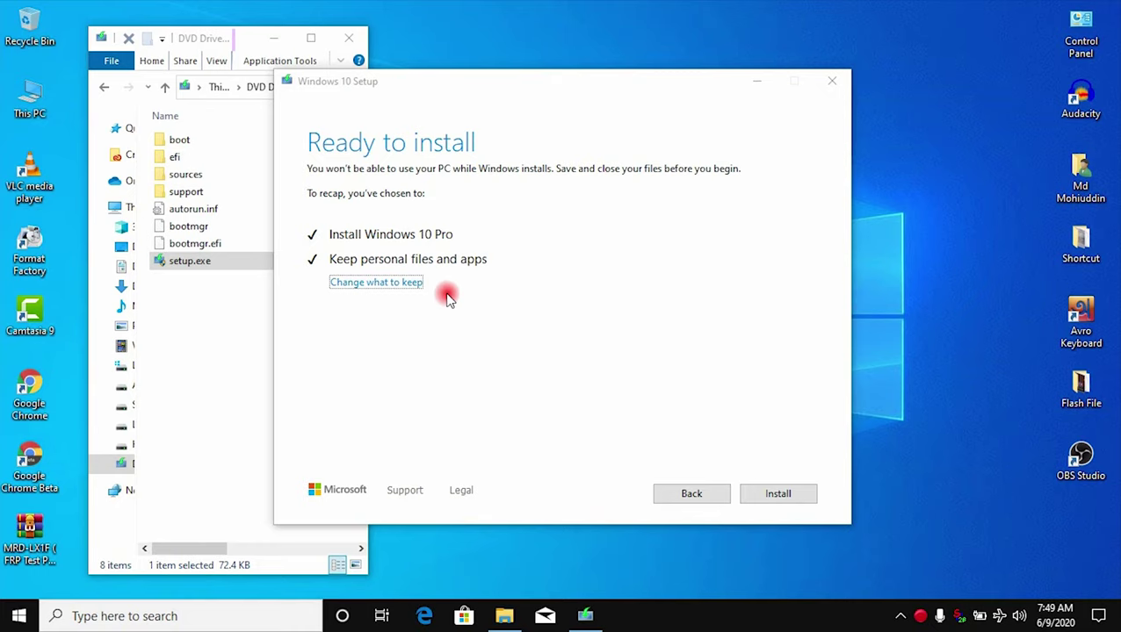
- Choose to keep personal files and apps and start the Windows 10 Pro installation
left_click(400, 284)
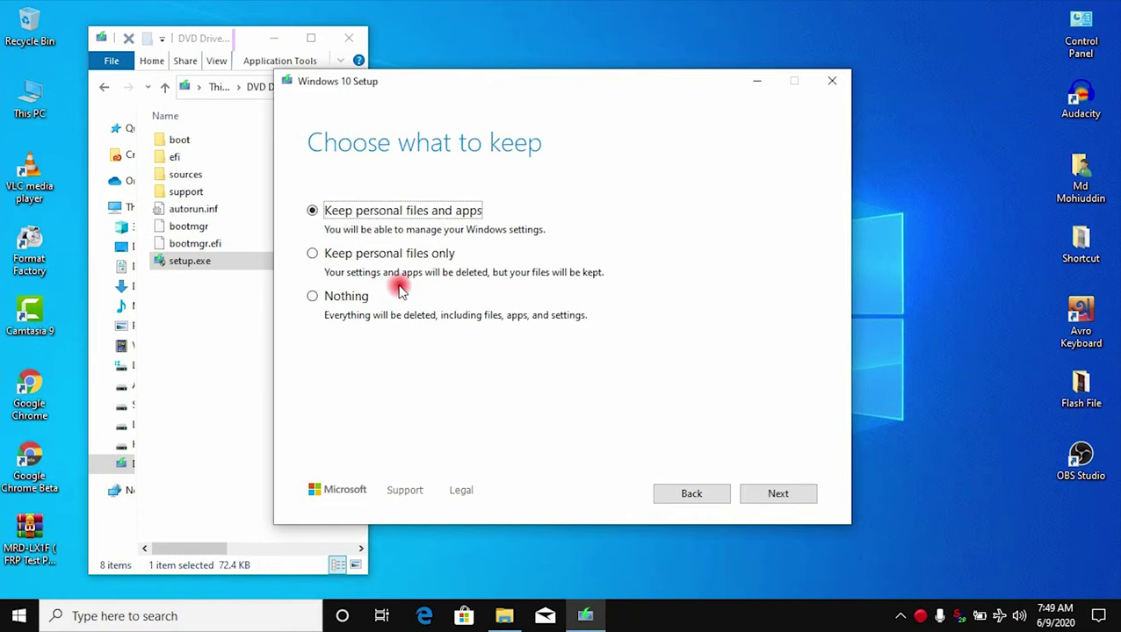
left_click(311, 297)
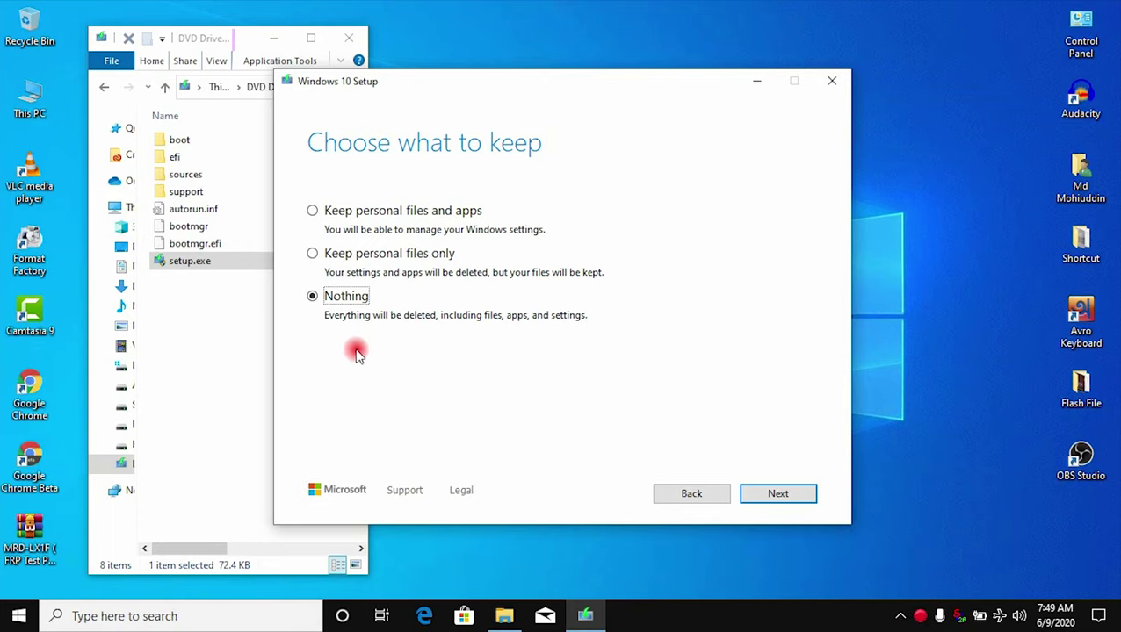
left_click(313, 210)
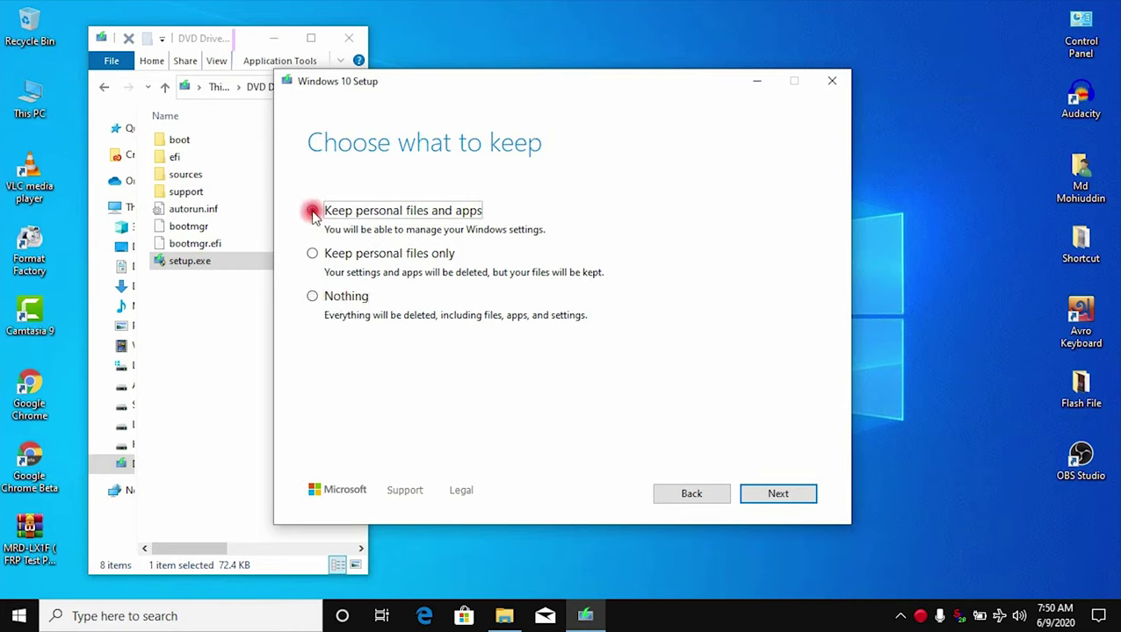
left_click(760, 494)
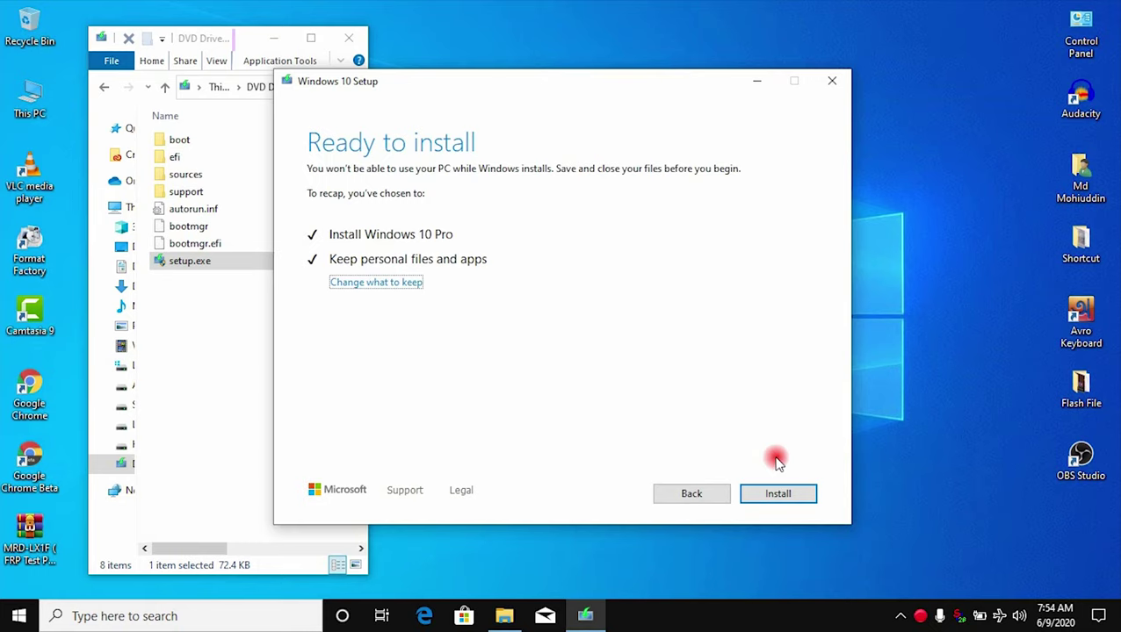
left_click(764, 489)
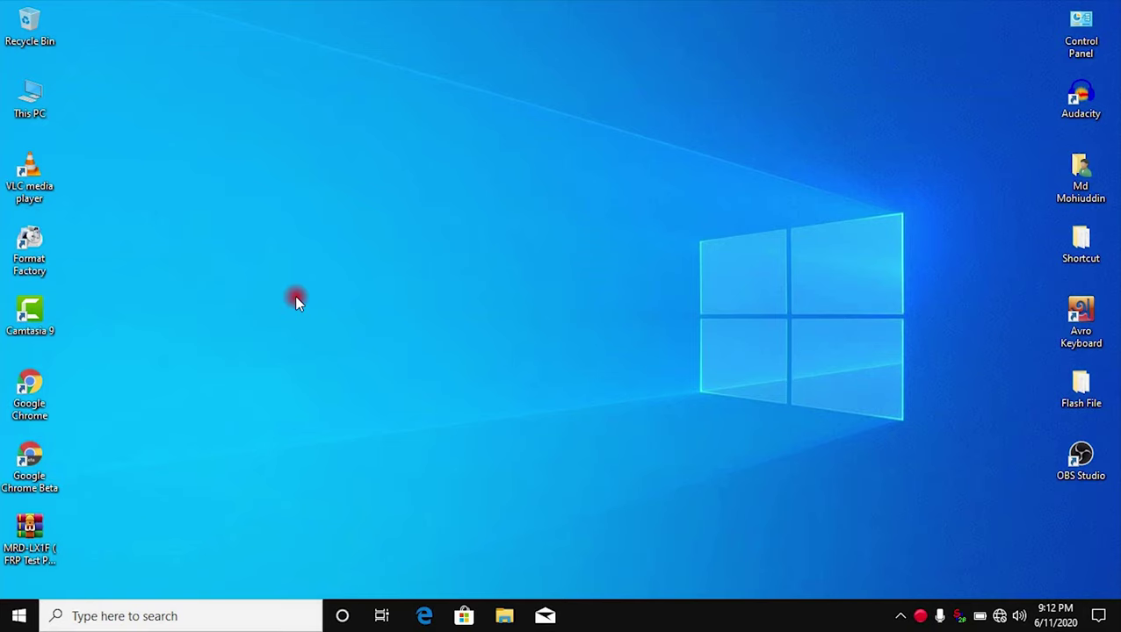
- Examine the desktop icons and the drives in This PC after the installation, and close the window
left_click_drag(91, 57, 12, 557)
left_click_drag(1003, 53, 1086, 481)
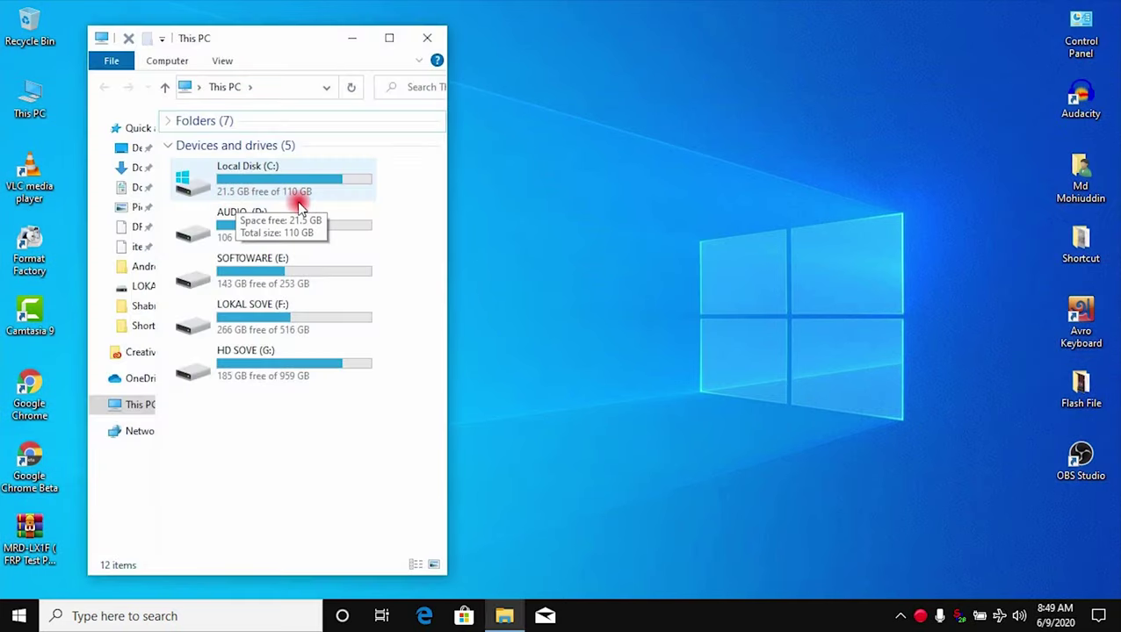
left_click(507, 222)
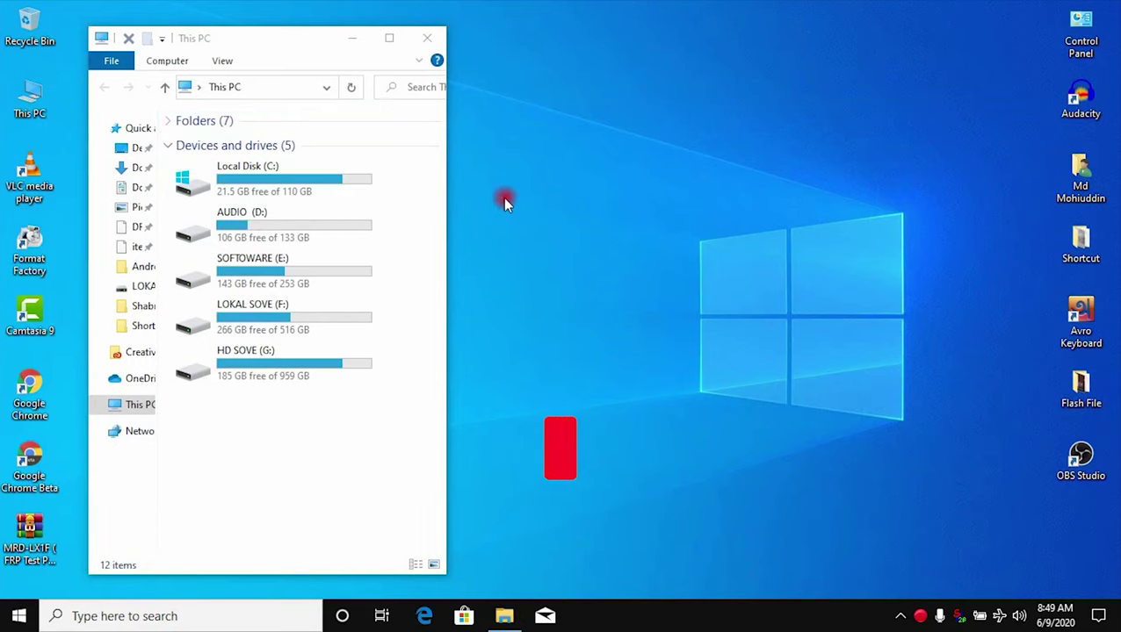
left_click(437, 42)
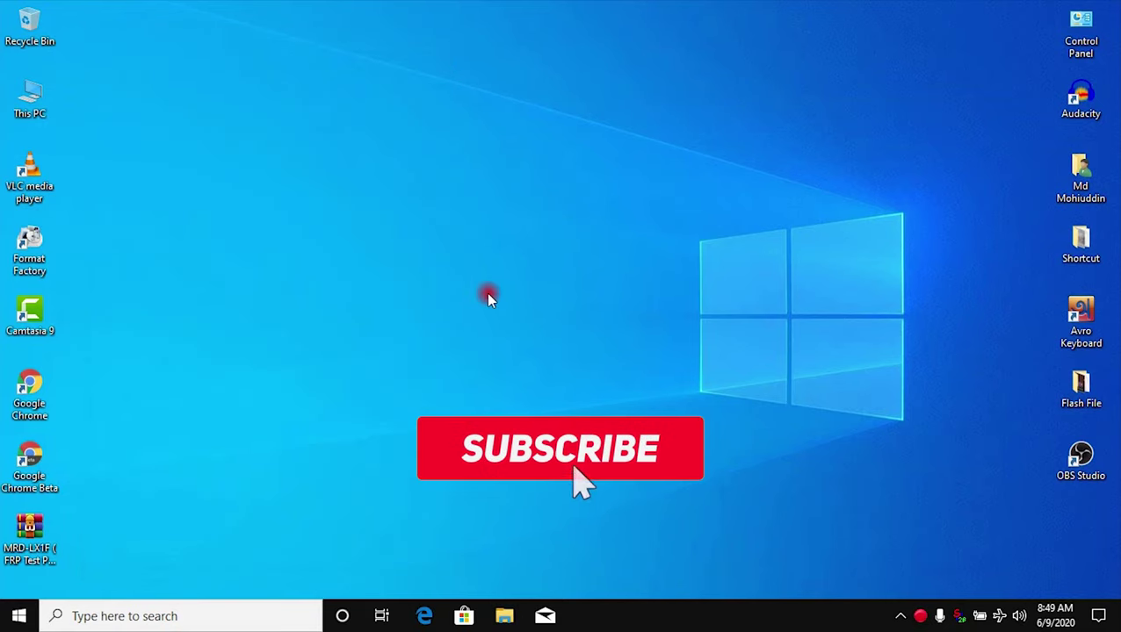